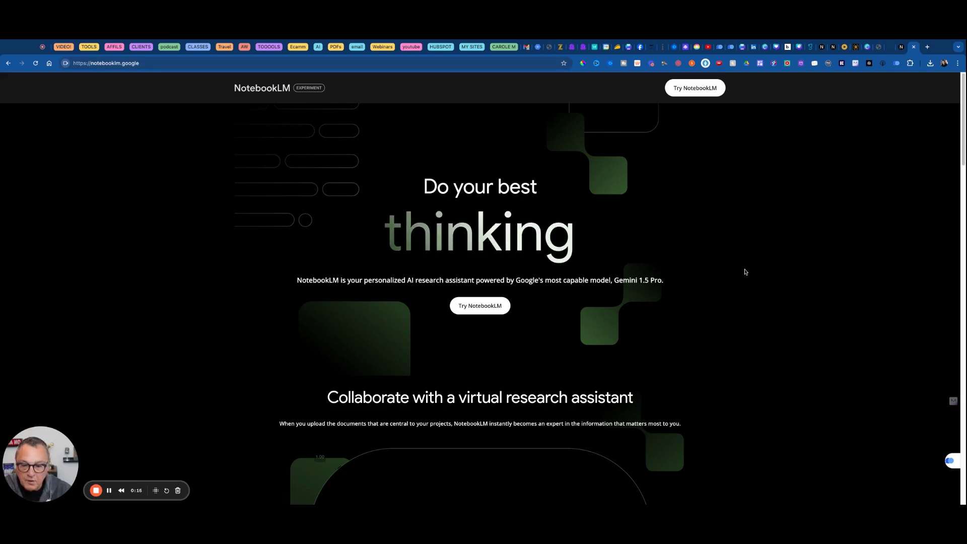
scroll(745, 272, down, 1)
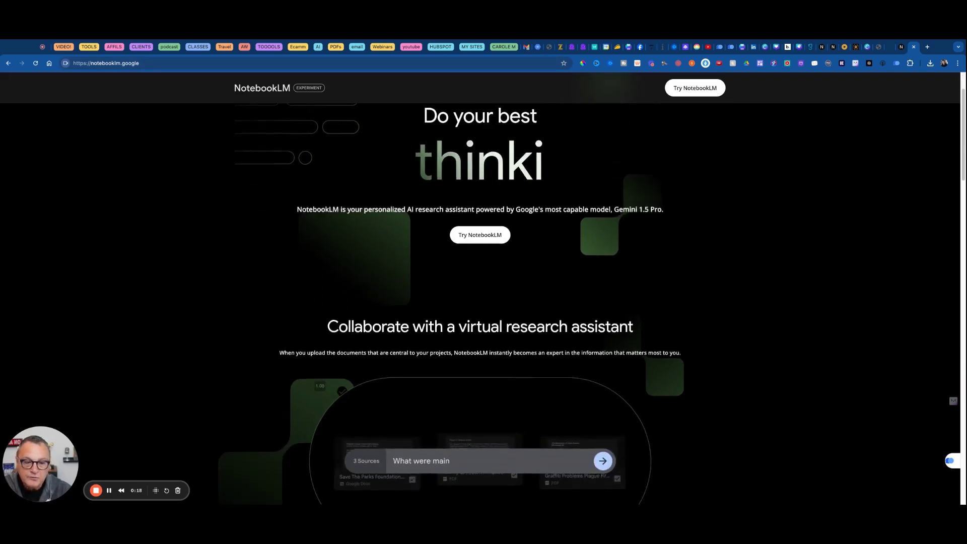
scroll(484, 303, down, 2)
scroll(483, 302, down, 2)
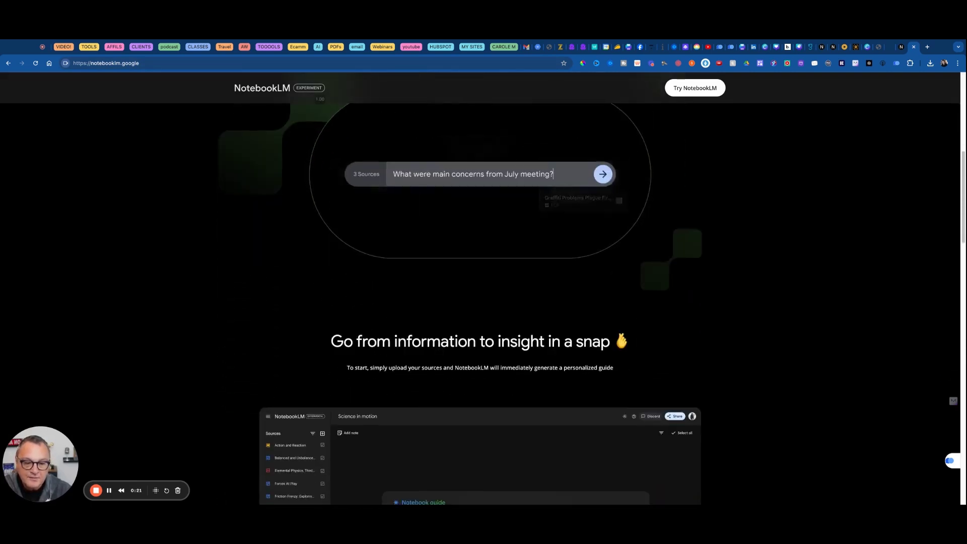
scroll(484, 302, down, 1)
scroll(484, 302, down, 1)
scroll(483, 303, down, 1)
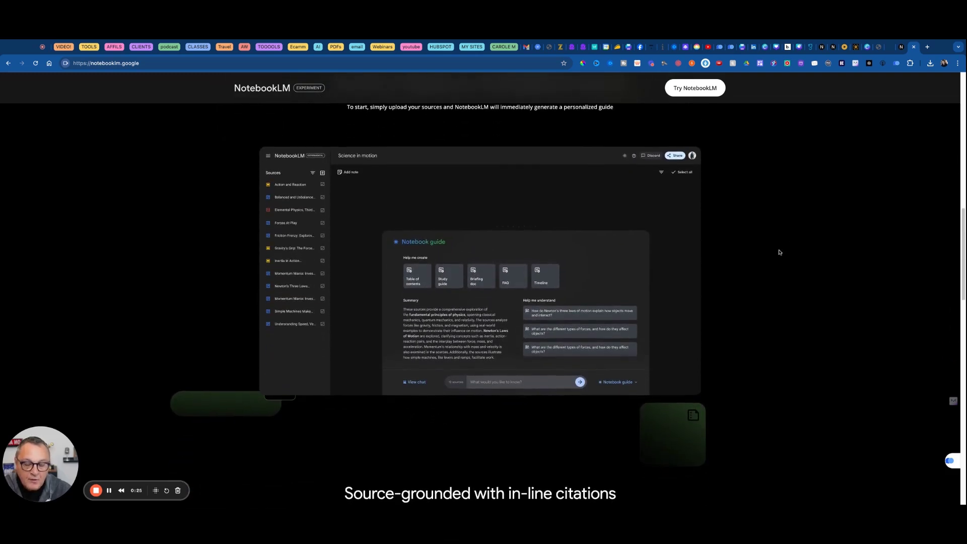
scroll(779, 252, down, 1)
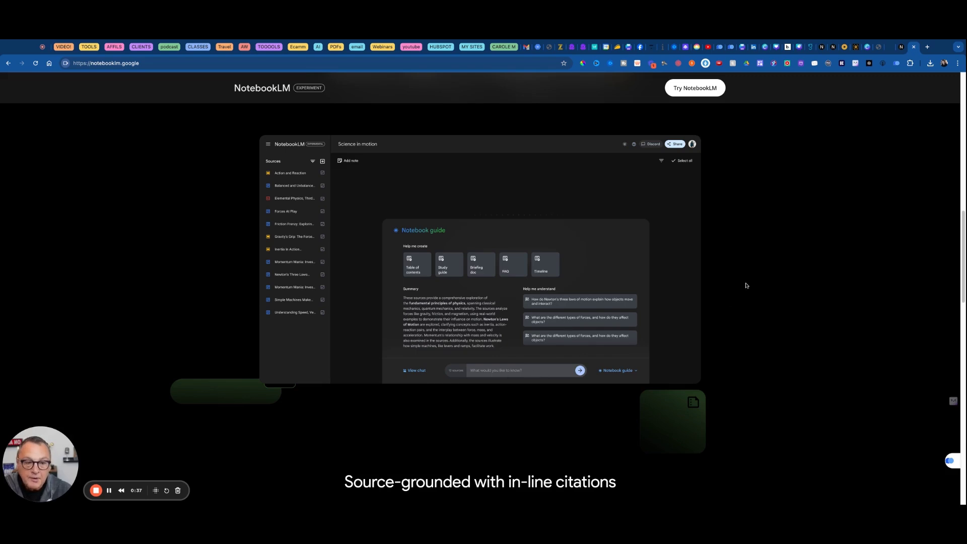
scroll(741, 304, down, 5)
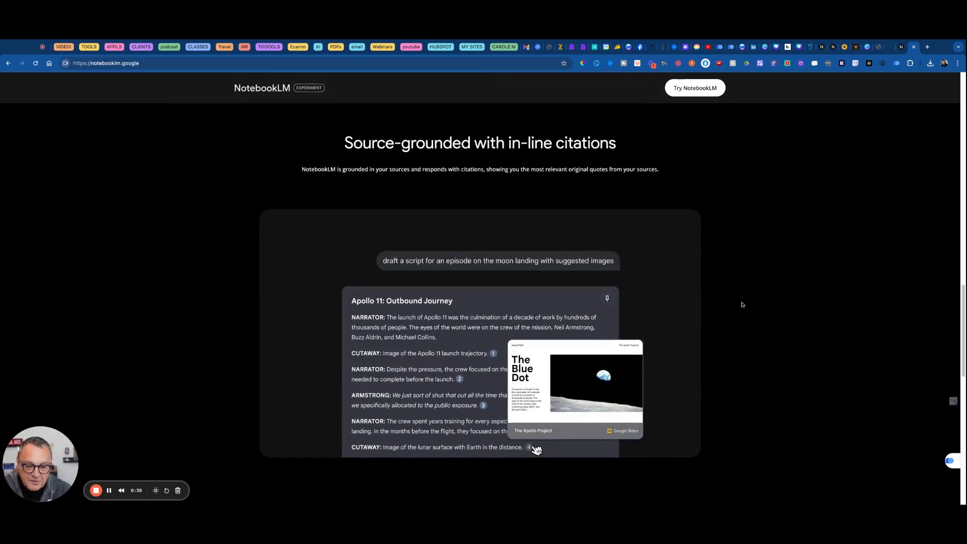
scroll(741, 305, down, 2)
scroll(741, 304, down, 1)
scroll(742, 305, down, 3)
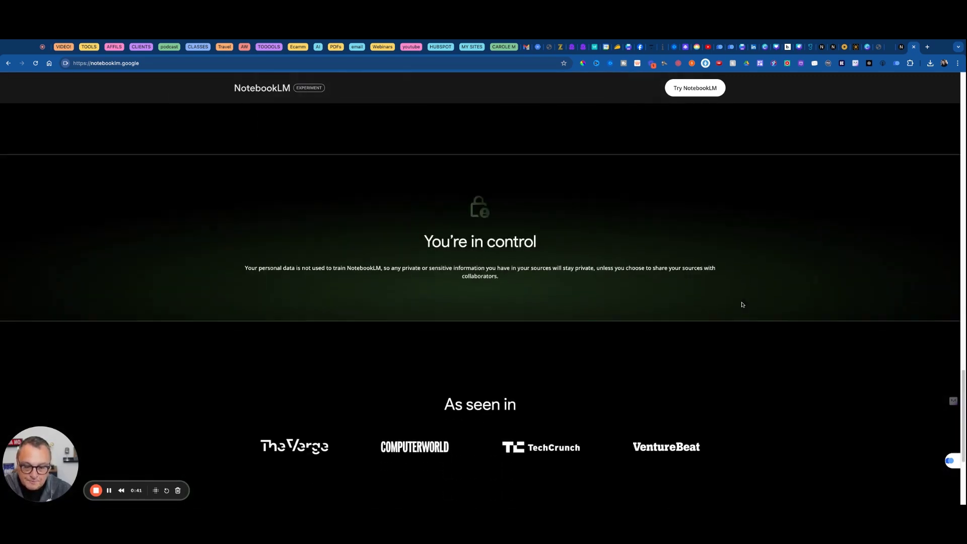
scroll(741, 305, down, 2)
scroll(741, 305, down, 1)
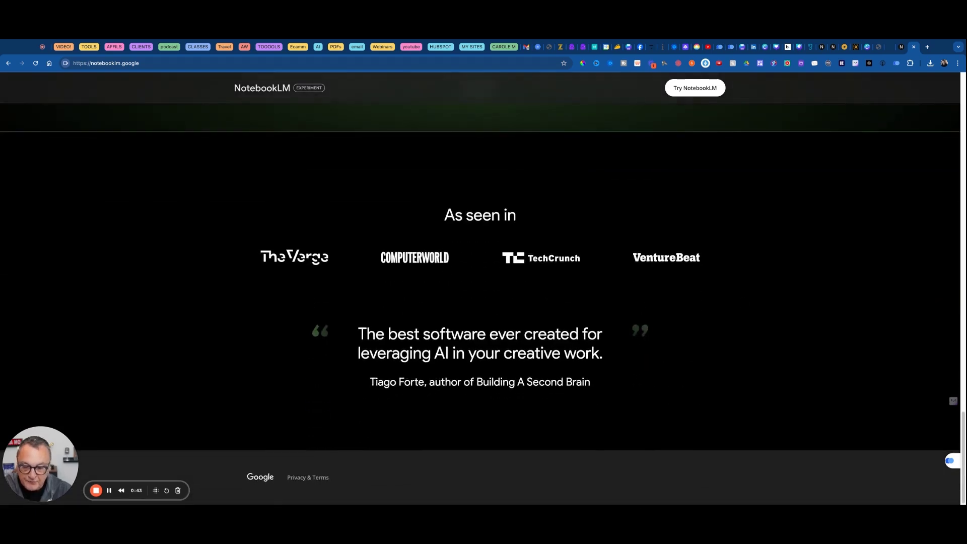
scroll(484, 287, up, 3)
scroll(484, 287, up, 3)
scroll(483, 287, up, 3)
scroll(483, 288, up, 4)
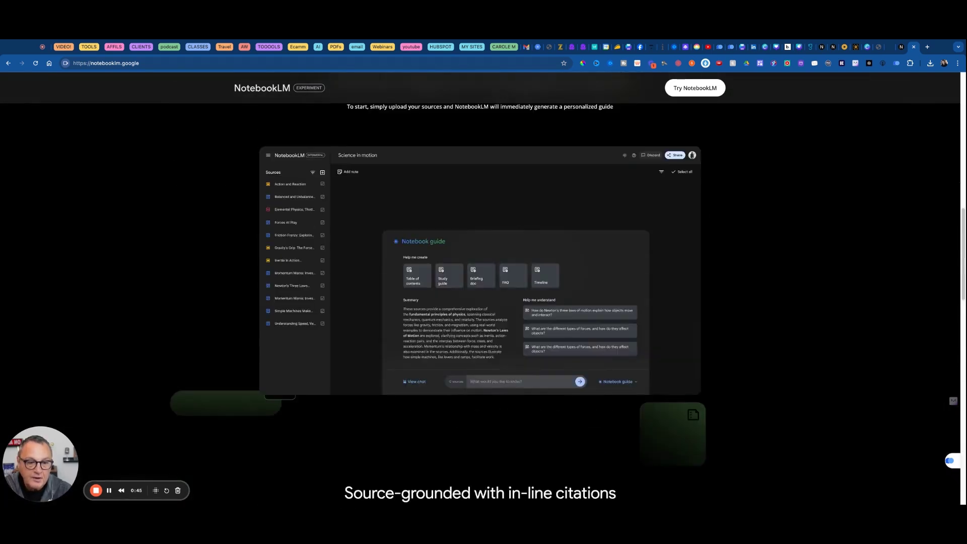
scroll(484, 287, up, 5)
scroll(483, 288, up, 5)
scroll(484, 287, up, 3)
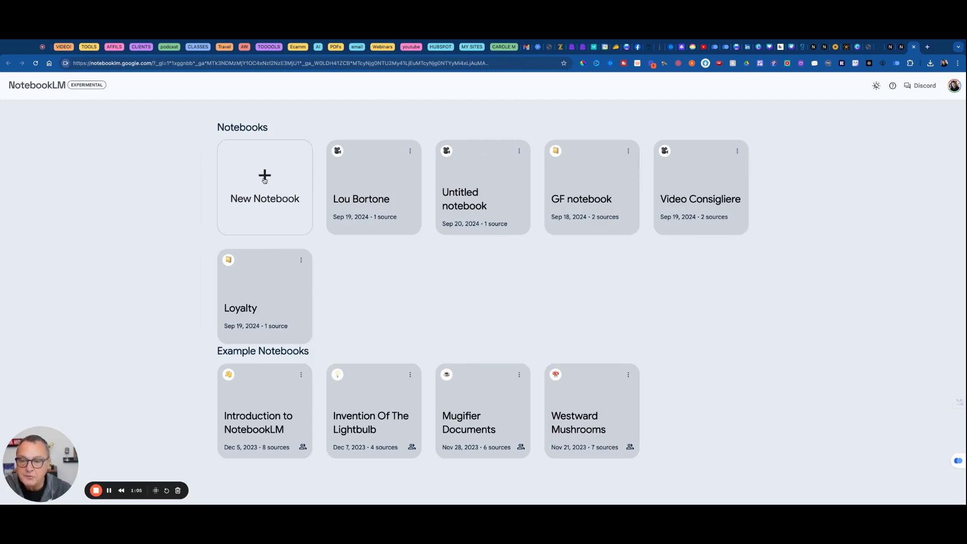
- Create a new notebook, choose a website link source, and switch to the Lou Bortone sales page
click(264, 179)
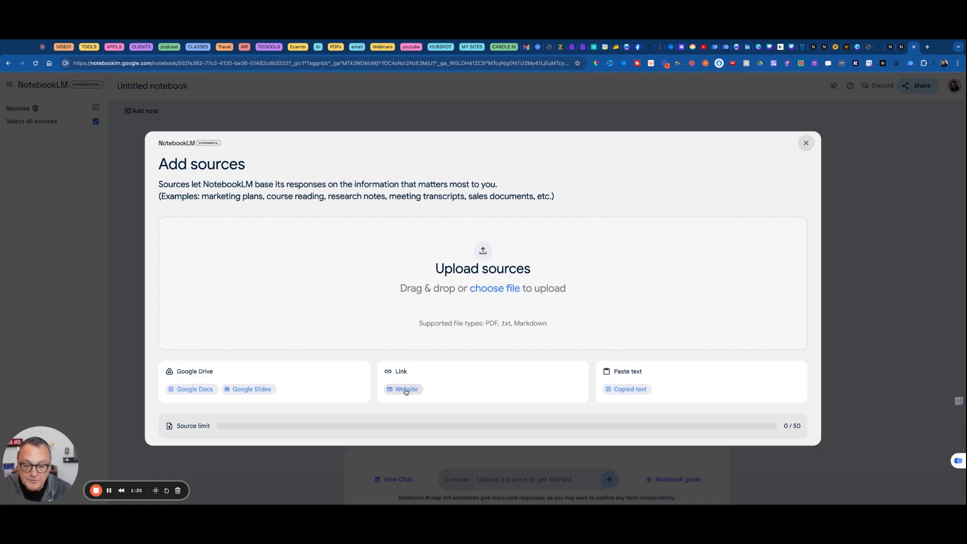
click(406, 391)
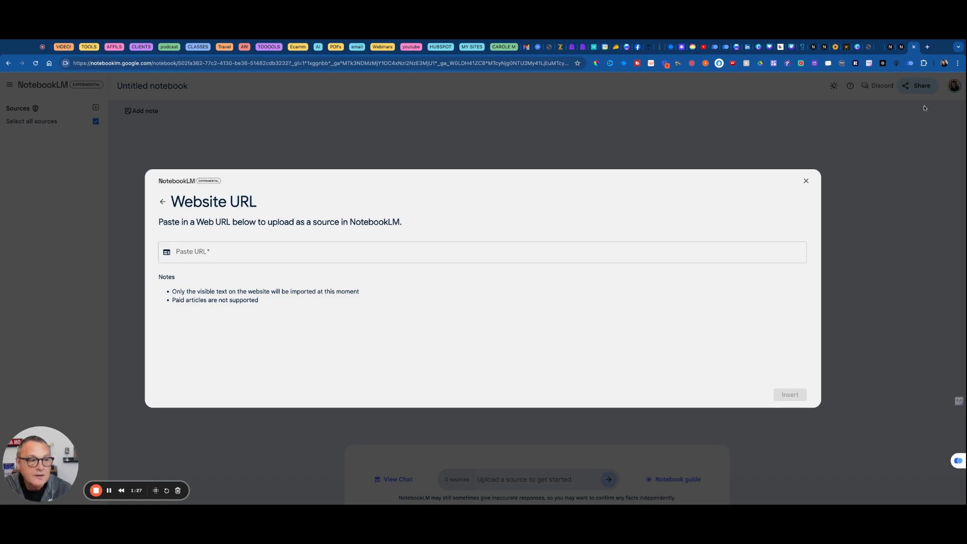
click(846, 48)
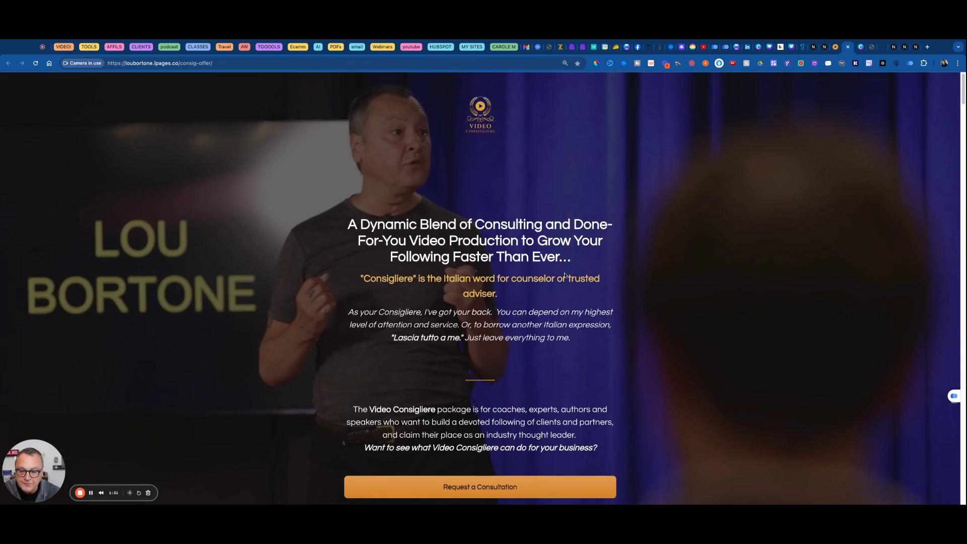
scroll(561, 277, down, 3)
scroll(562, 277, down, 1)
scroll(562, 277, down, 3)
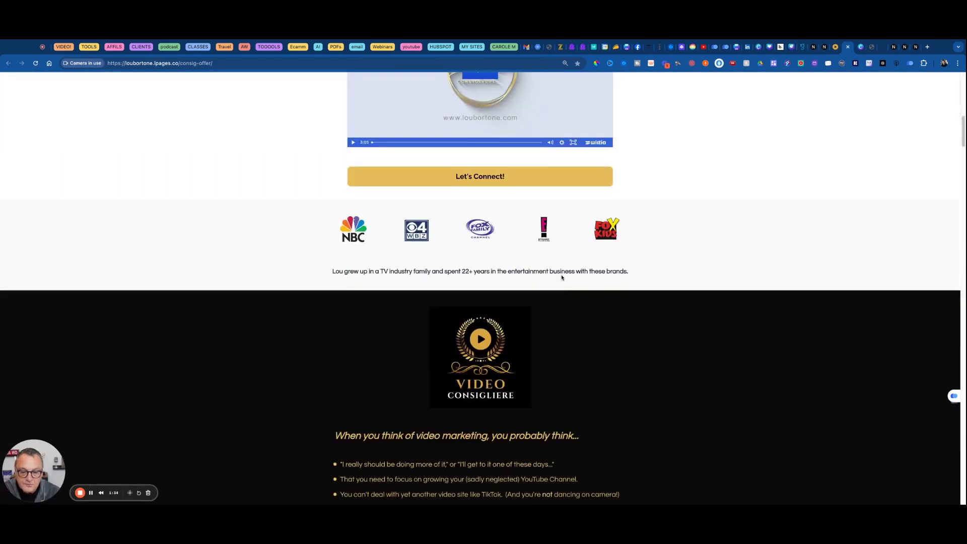
scroll(562, 277, down, 1)
scroll(562, 277, down, 1)
scroll(561, 277, down, 4)
scroll(562, 276, down, 1)
scroll(561, 276, down, 2)
scroll(484, 288, up, 5)
scroll(484, 287, up, 6)
scroll(484, 287, up, 6)
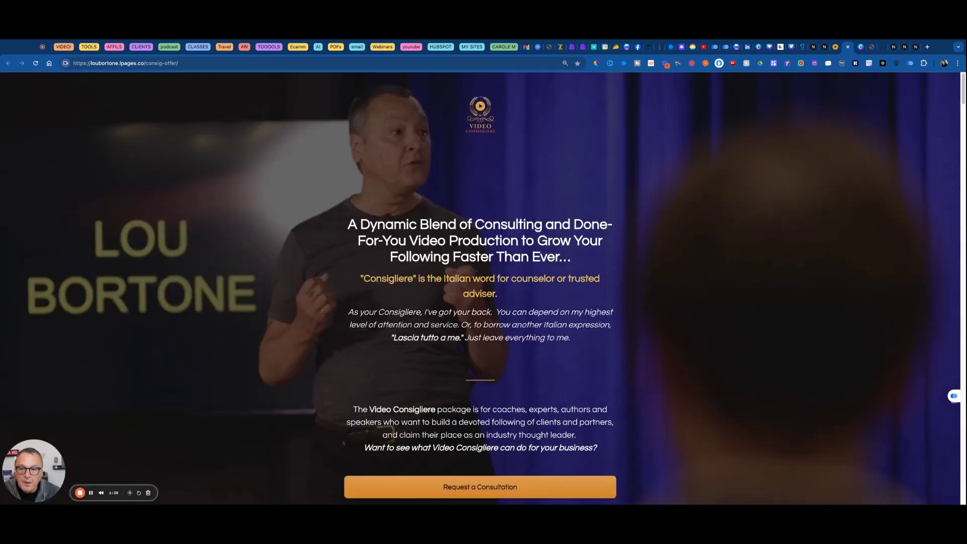
- Copy the consig-offer page address and return to NotebookLM's website link field
click(182, 63)
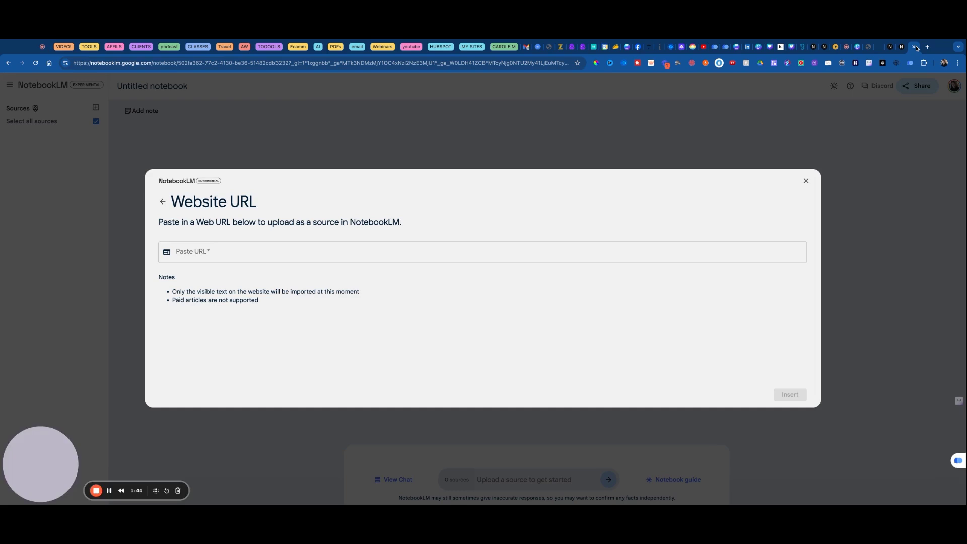
click(916, 47)
click(260, 251)
- Paste the copied URL and add the Video Consigliere page as a notebook source
text(https://loubortone.lpages.co/consig-offer/)
key(Return)
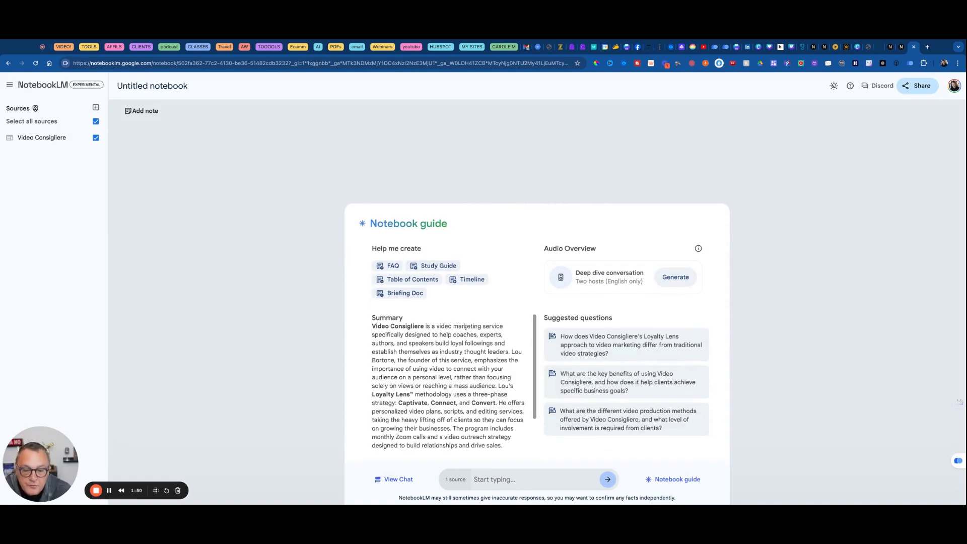
scroll(452, 350, down, 2)
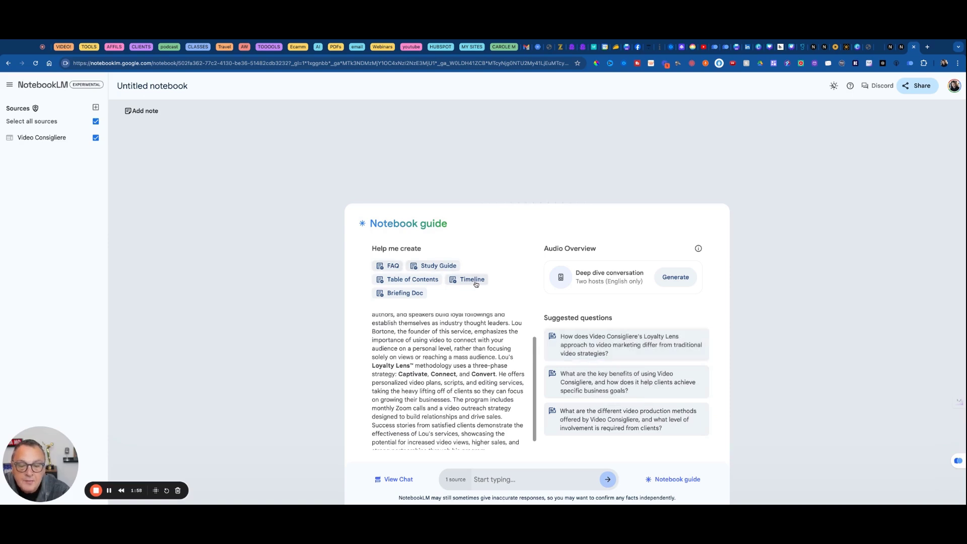
- Generate a Briefing Doc note, read it, and close the expanded note
click(405, 293)
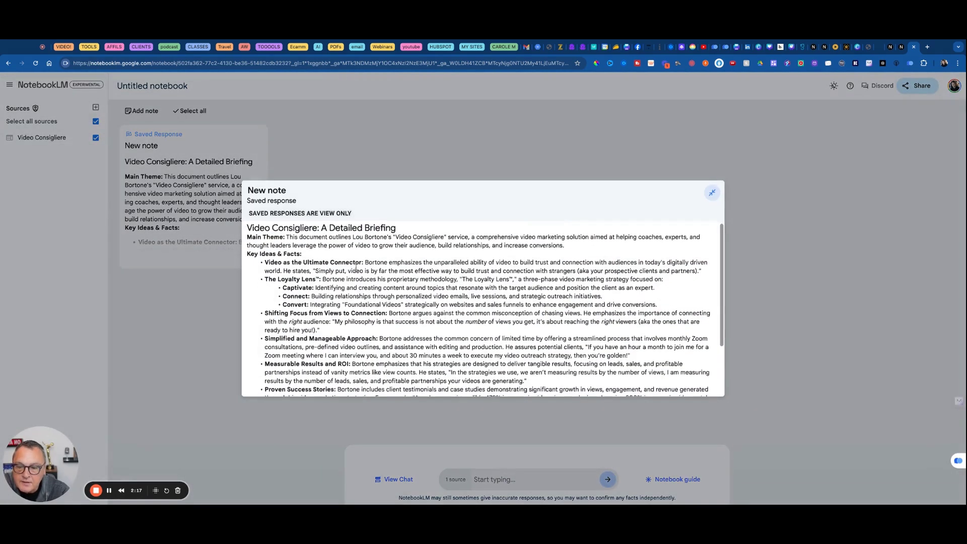
scroll(378, 284, down, 3)
scroll(405, 304, down, 1)
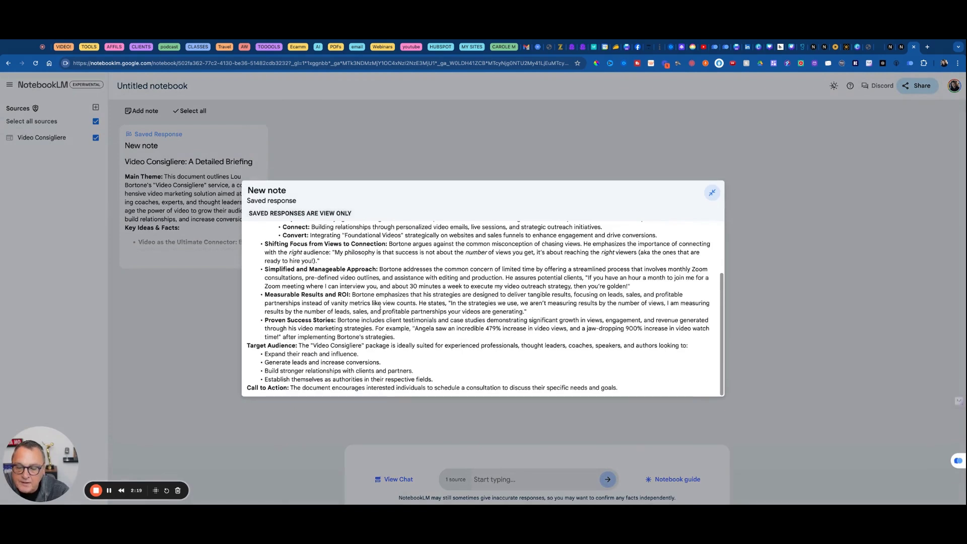
scroll(379, 306, up, 3)
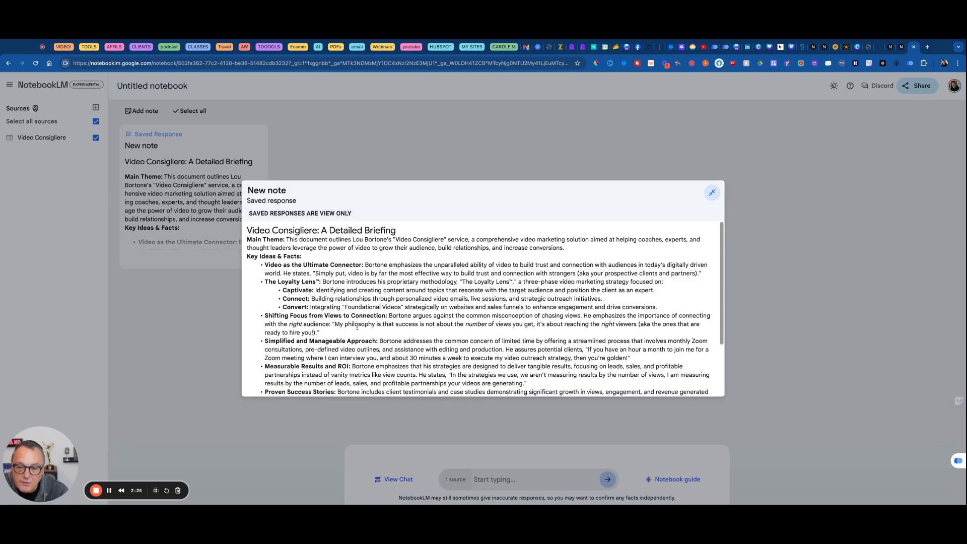
click(713, 193)
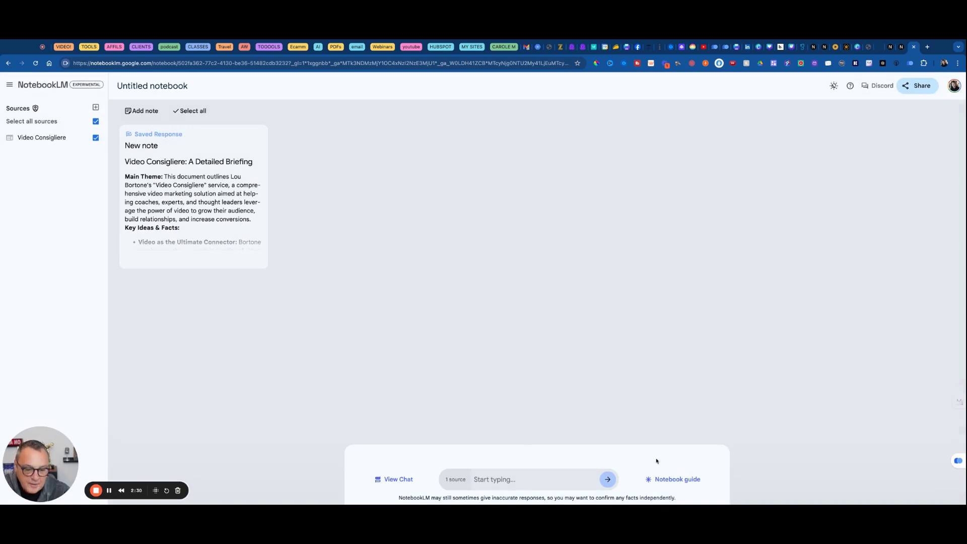
- Return to the notebook guide and start generating the deep dive Audio Overview
click(677, 481)
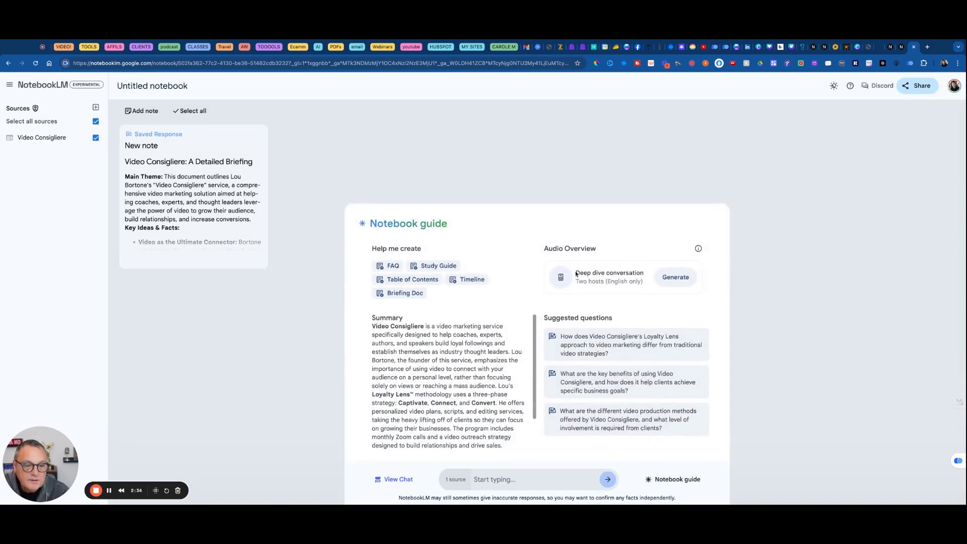
click(674, 279)
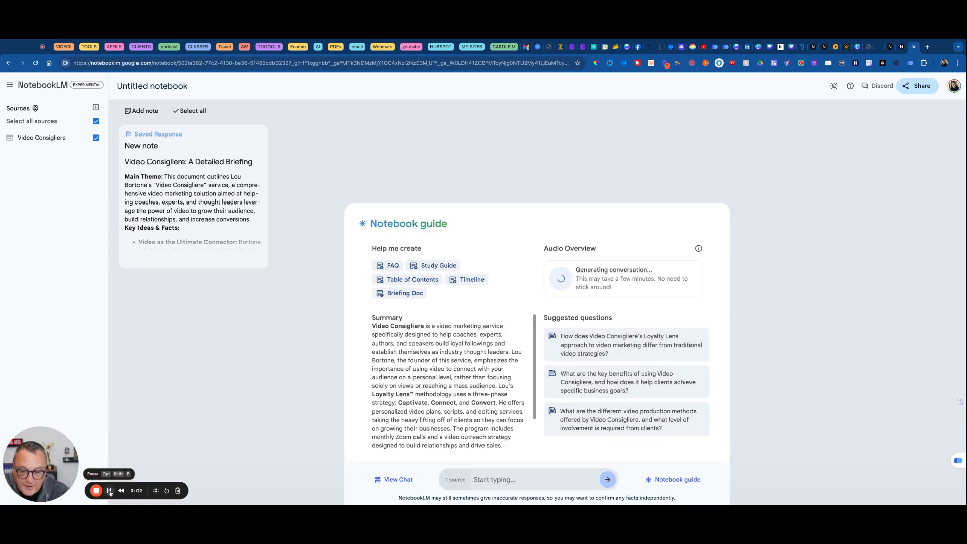
click(698, 250)
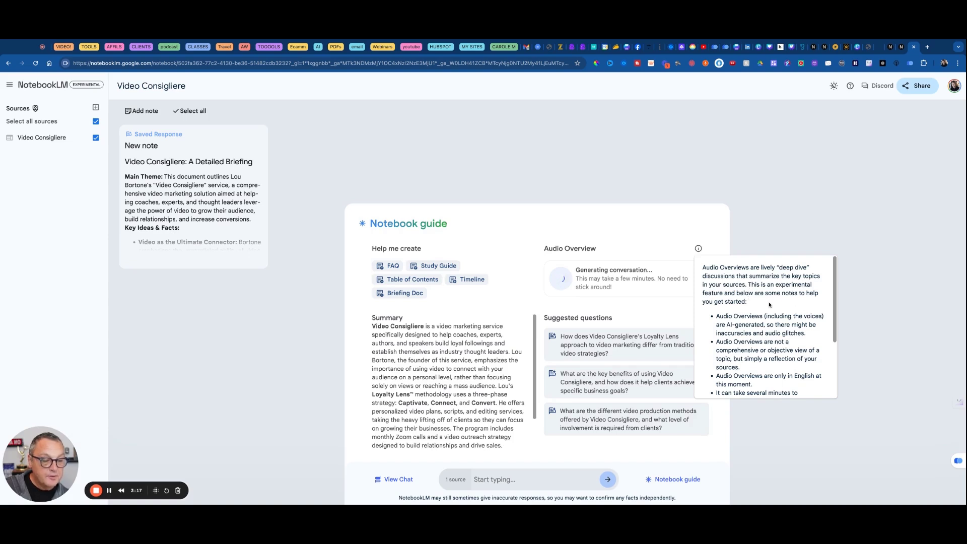
scroll(770, 304, down, 1)
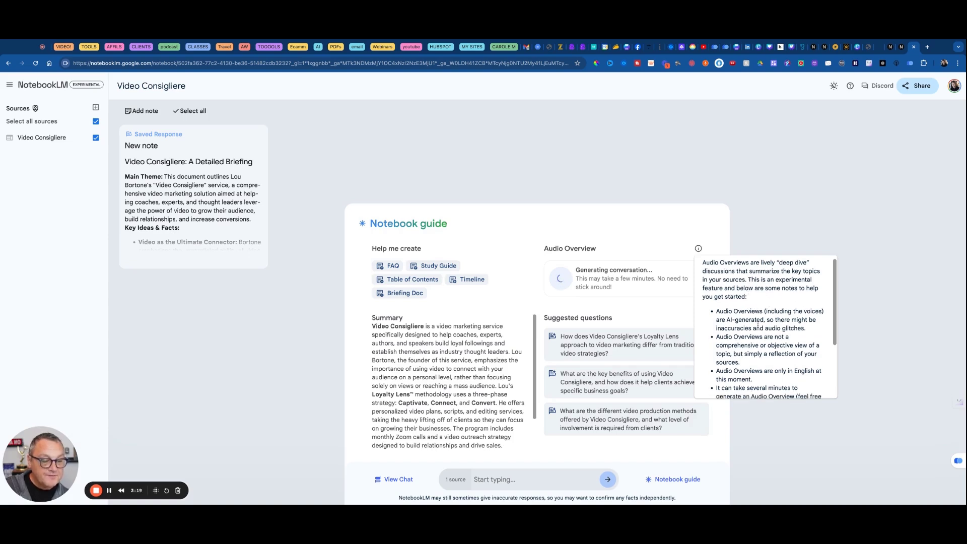
scroll(758, 325, down, 1)
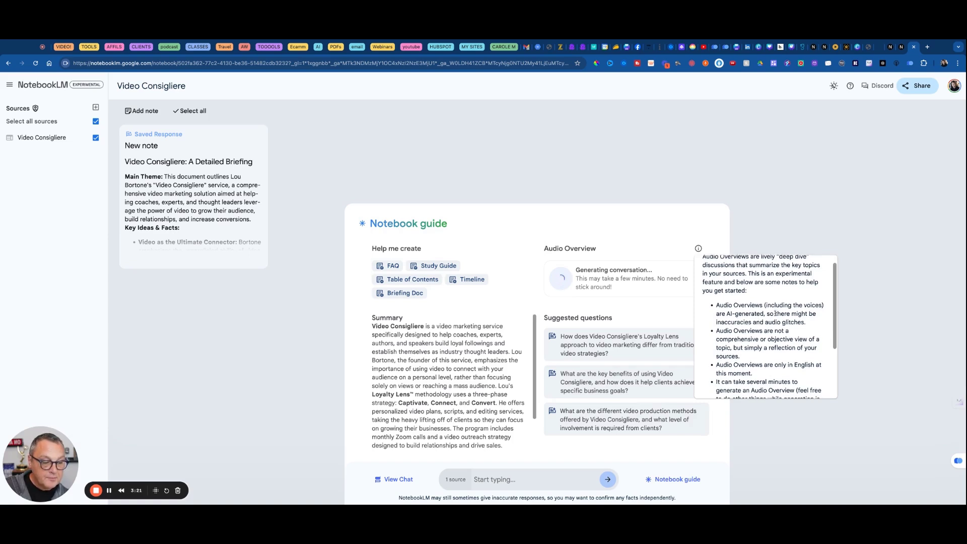
scroll(775, 314, down, 2)
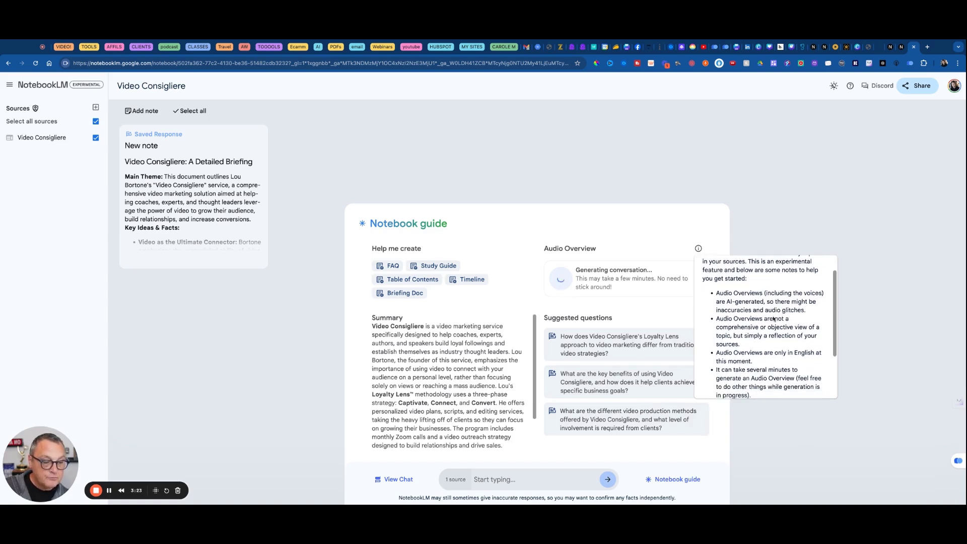
scroll(773, 319, down, 2)
scroll(774, 319, down, 3)
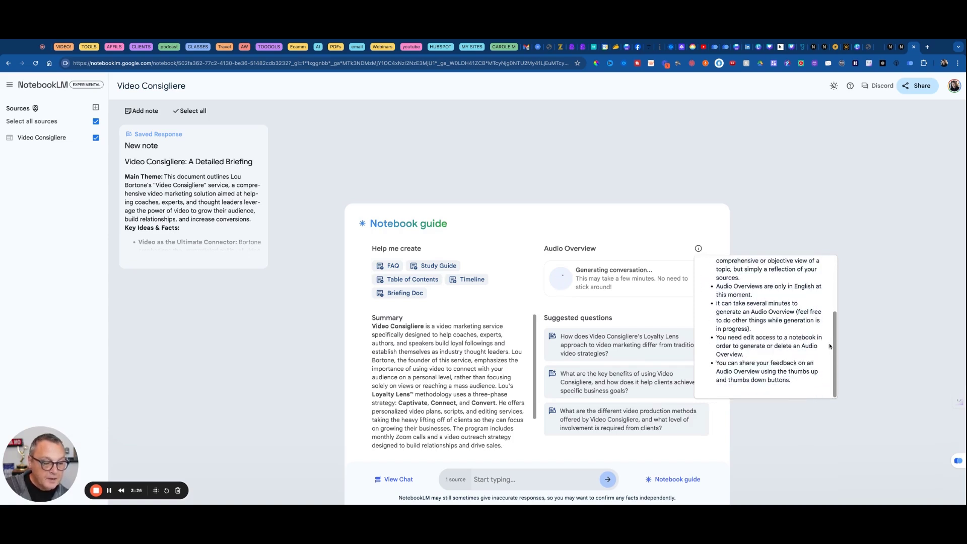
scroll(701, 306, up, 5)
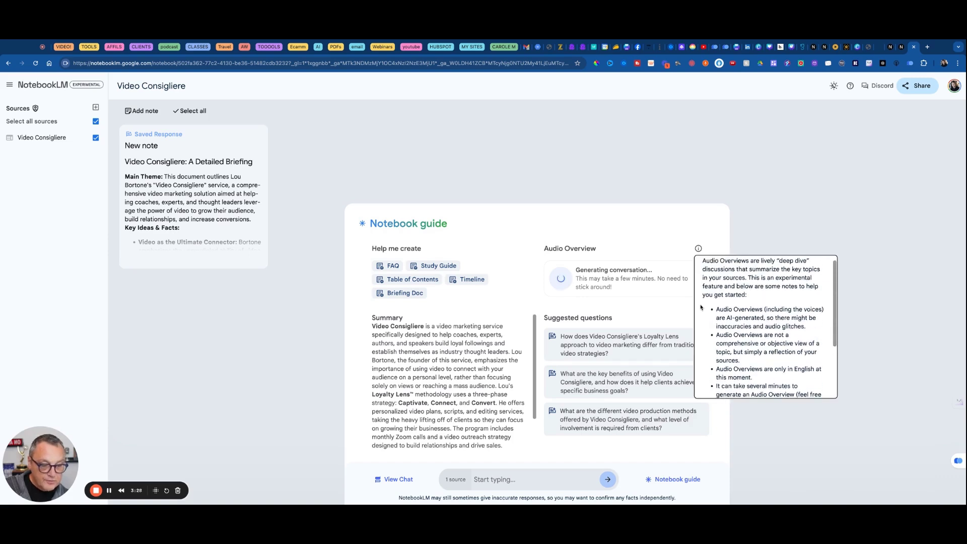
- Play the finished 19:07 audio overview and pause it at 0:39
click(739, 235)
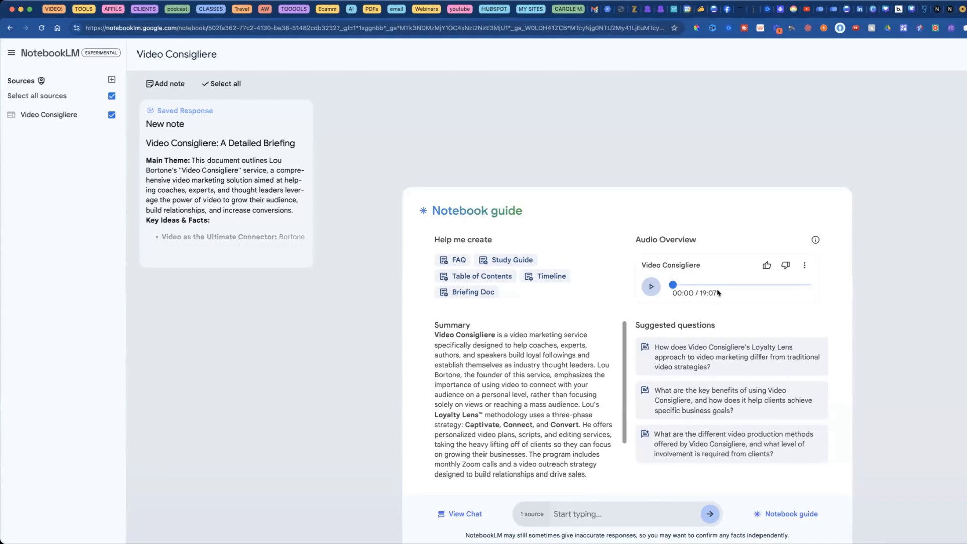
click(652, 288)
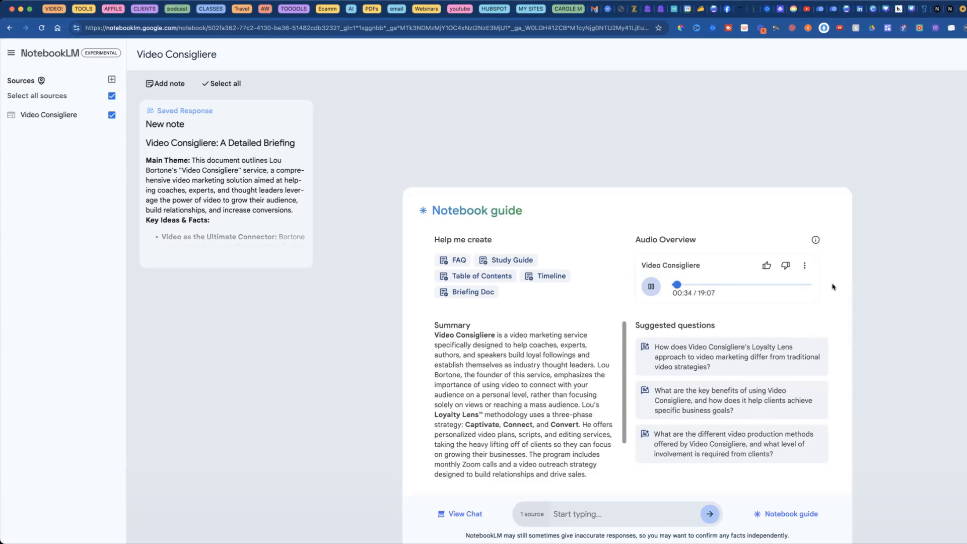
click(650, 288)
- Resume the audio overview and pause it again at about 1:31
click(654, 286)
click(651, 287)
click(804, 267)
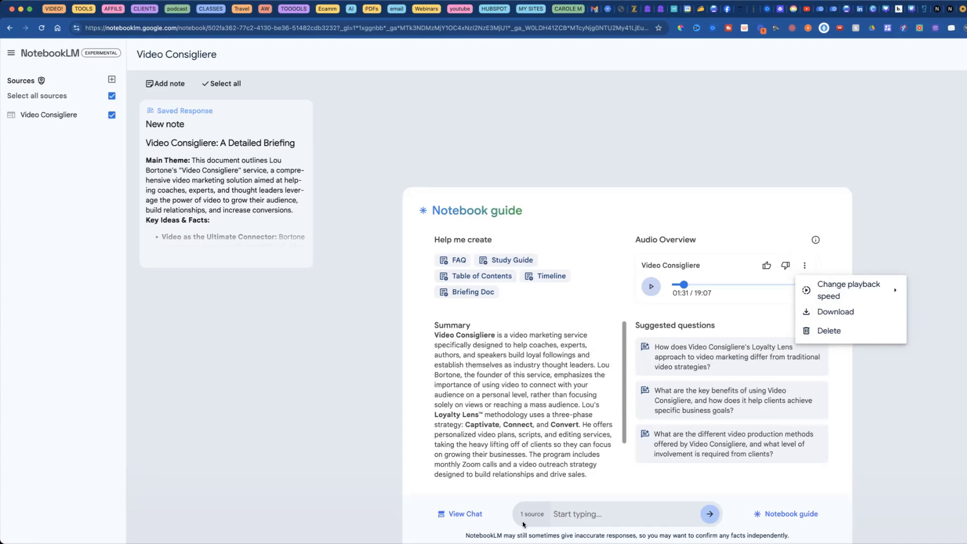
click(580, 515)
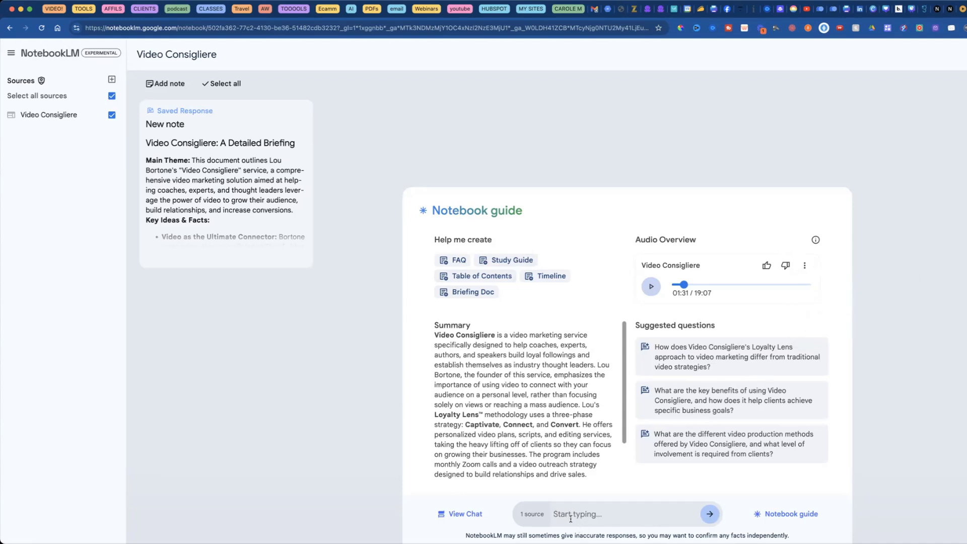
click(572, 514)
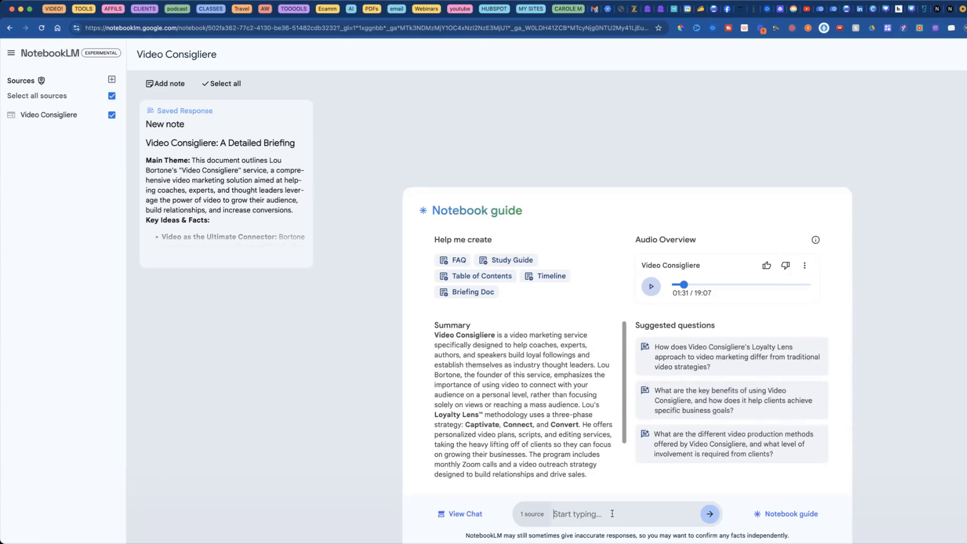